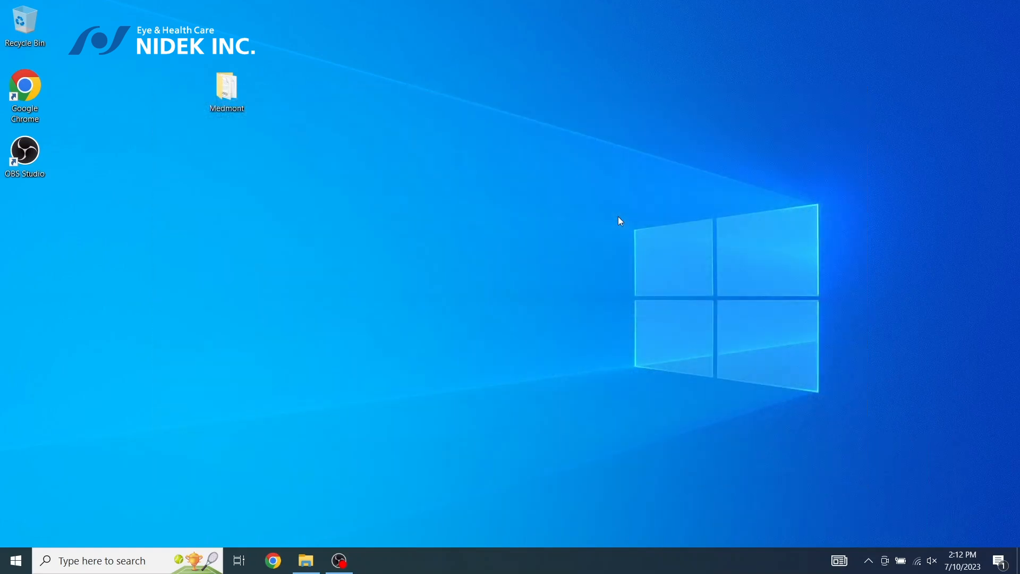
# Launch the setup application from the Medmont Studio 7.2.8 (x64) folder on the MEDMONT (D:) drive.
pyautogui.click(306, 560)
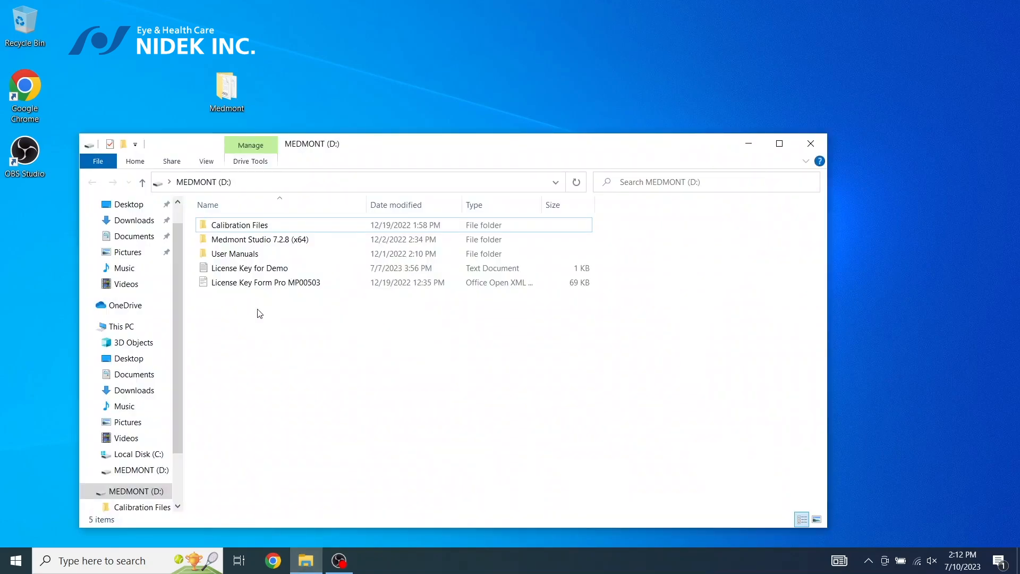
pyautogui.doubleClick(261, 240)
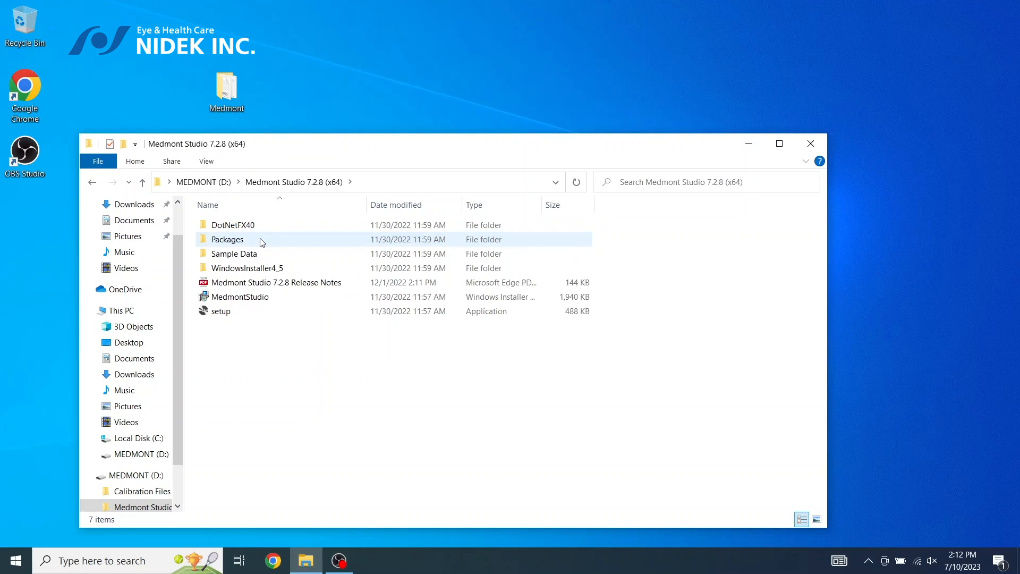
pyautogui.click(223, 316)
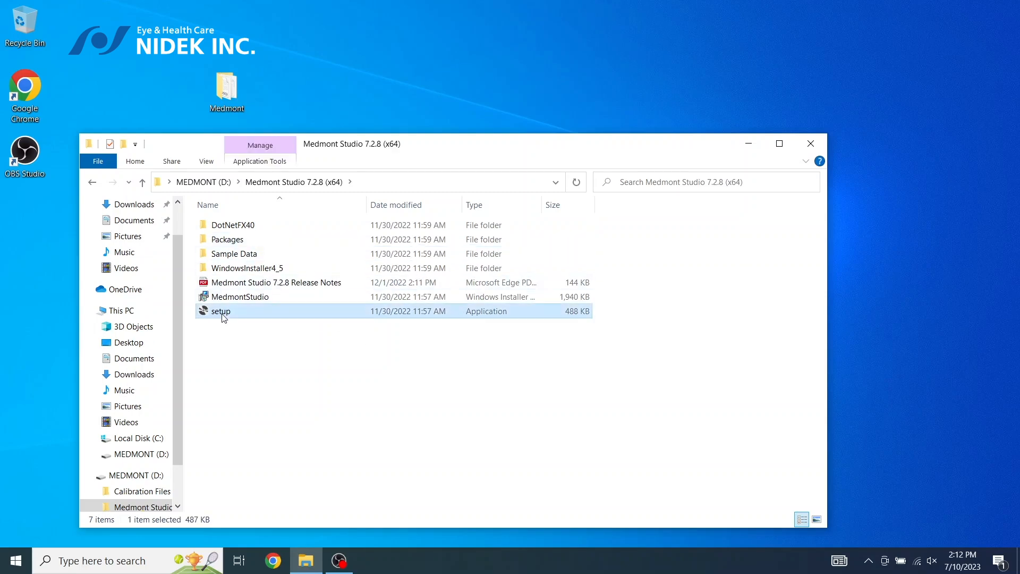
pyautogui.doubleClick(221, 313)
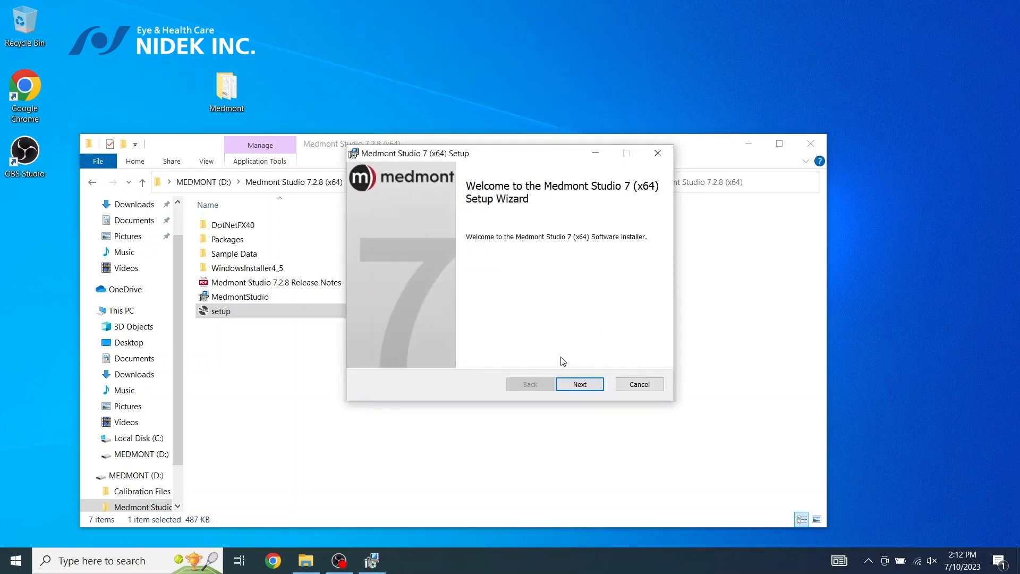
# Accept the license agreement, install Medmont Studio 7 (x64) in the default destination folder, and finish the setup wizard.
pyautogui.click(581, 384)
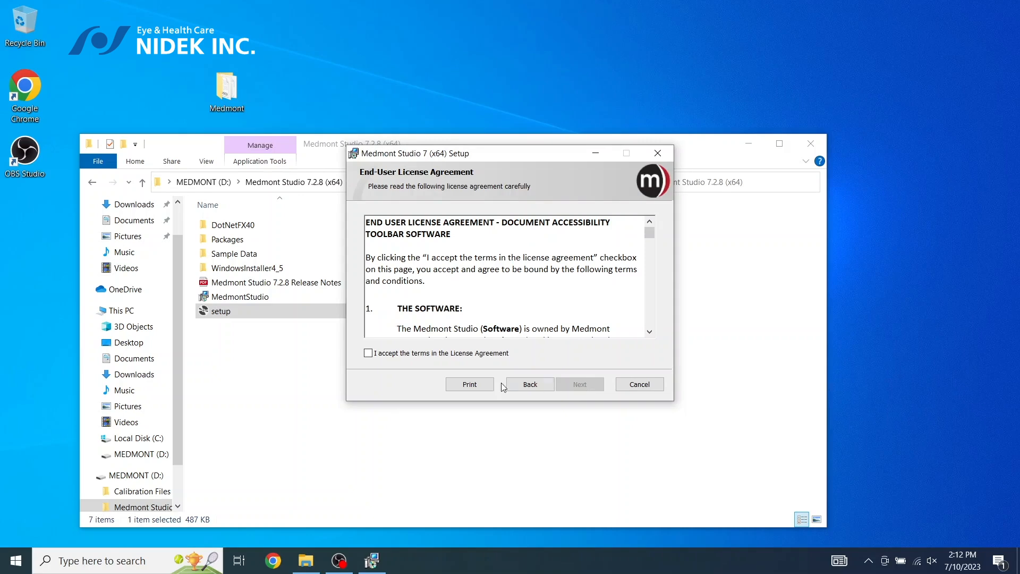
pyautogui.click(372, 354)
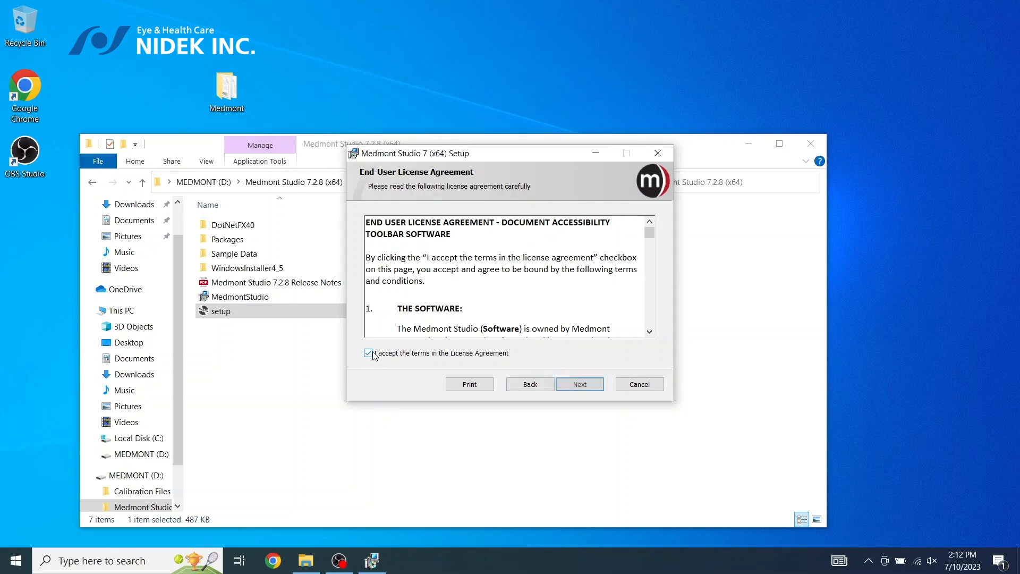
pyautogui.click(585, 385)
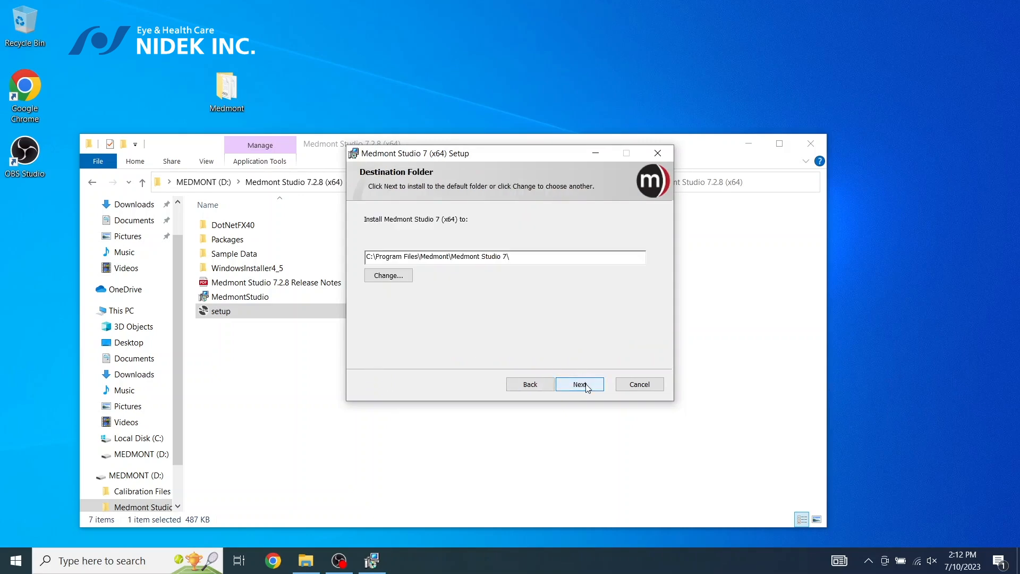
pyautogui.click(584, 384)
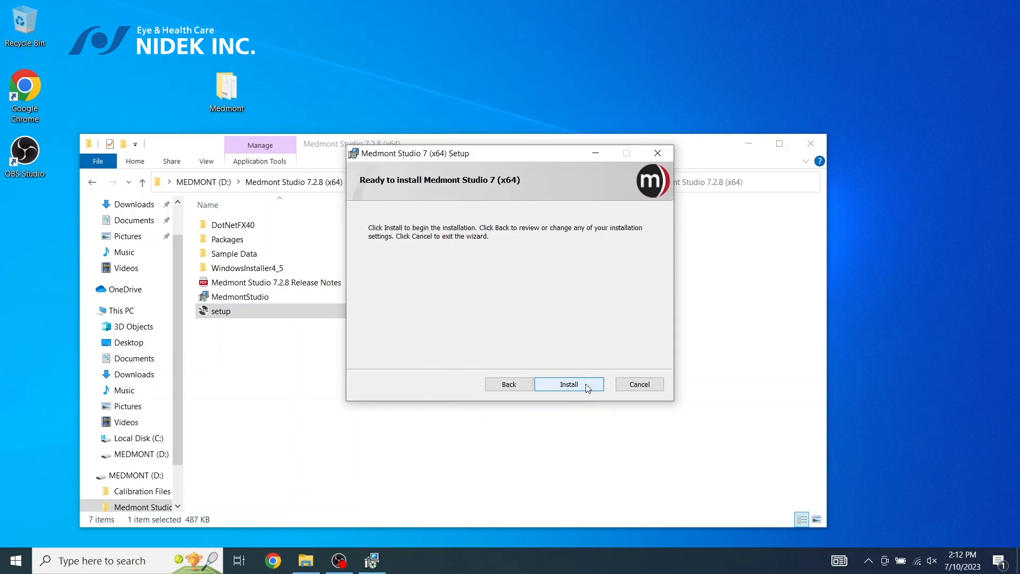
pyautogui.click(568, 384)
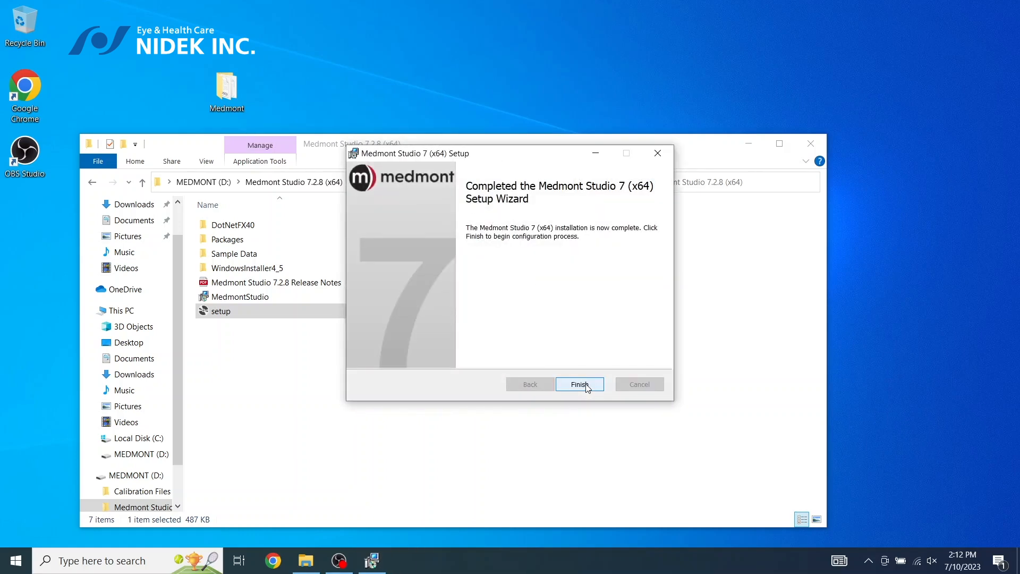
pyautogui.click(580, 384)
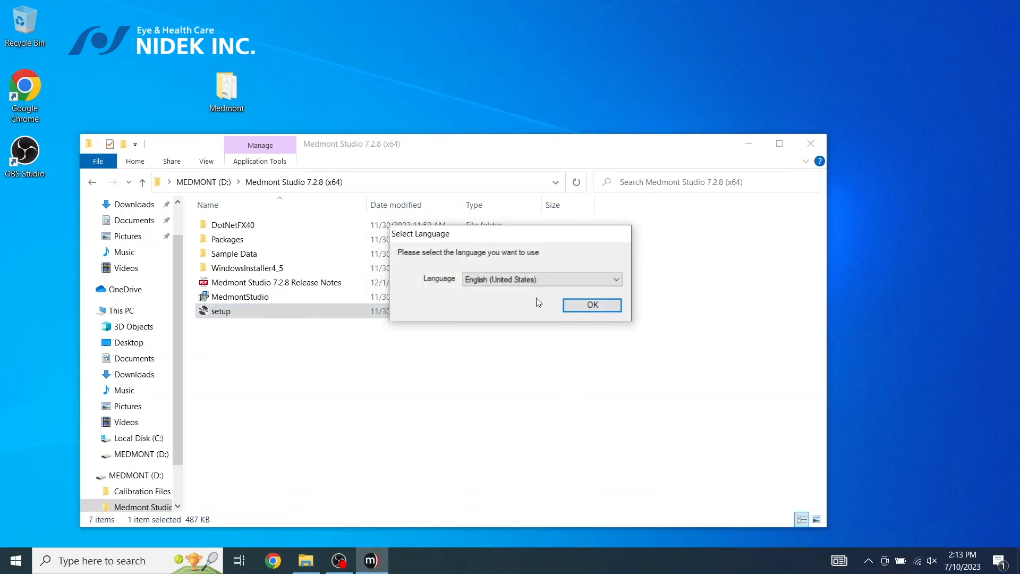
# Configure a Standalone installation in English (United States) with a new Local Database in the default data location and no practice management integration.
pyautogui.click(605, 307)
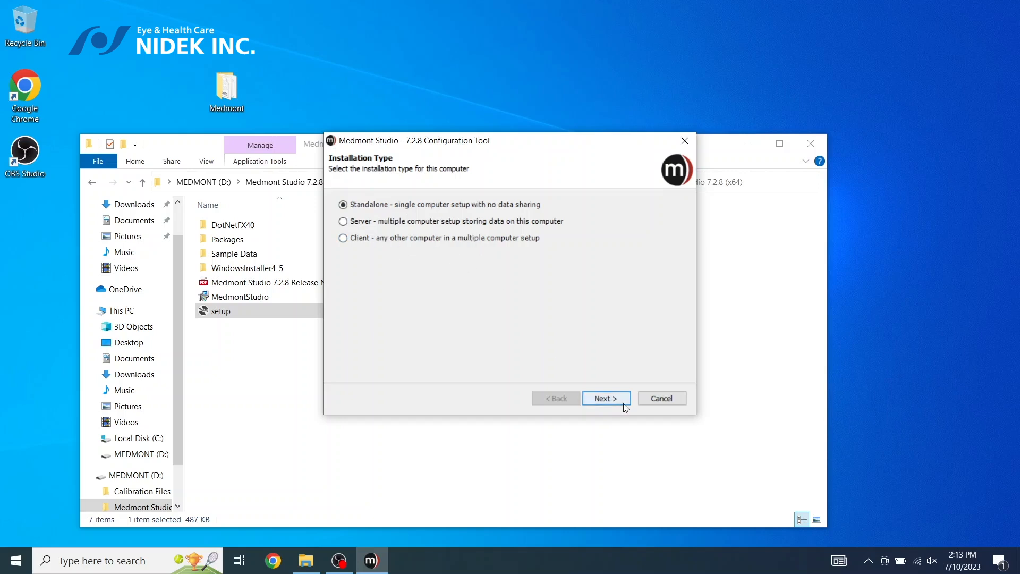
pyautogui.click(606, 398)
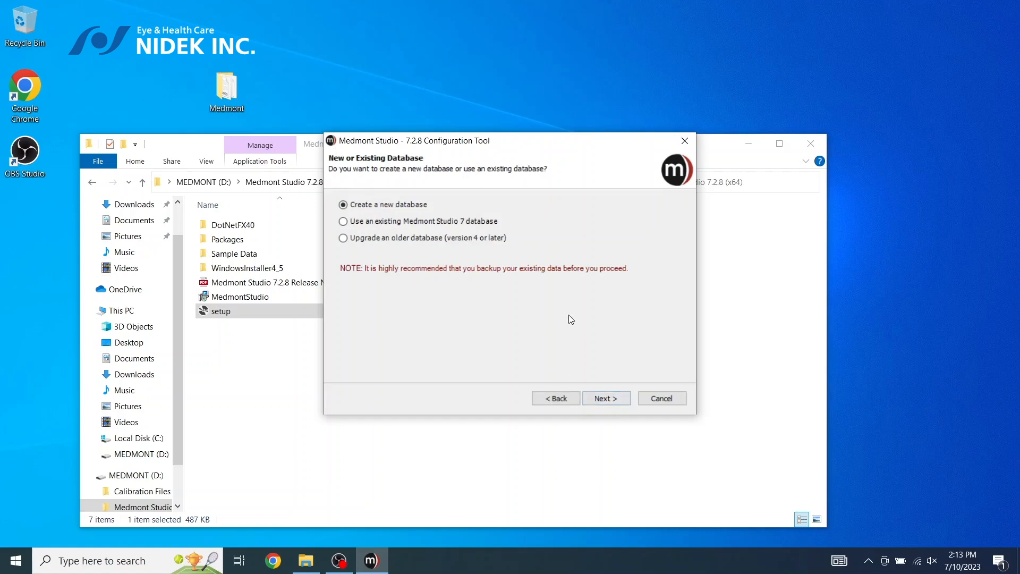
pyautogui.click(605, 403)
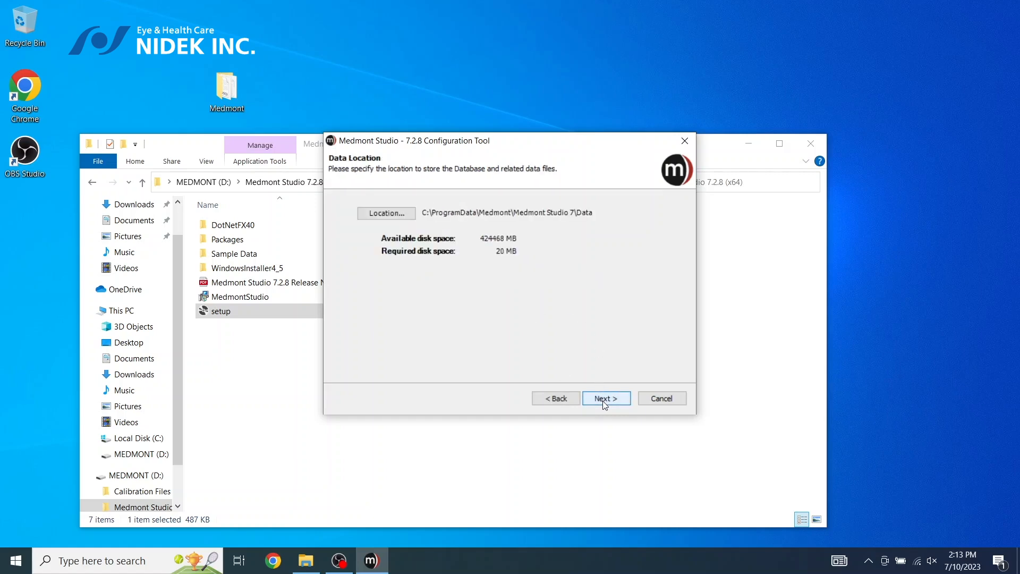
pyautogui.click(605, 404)
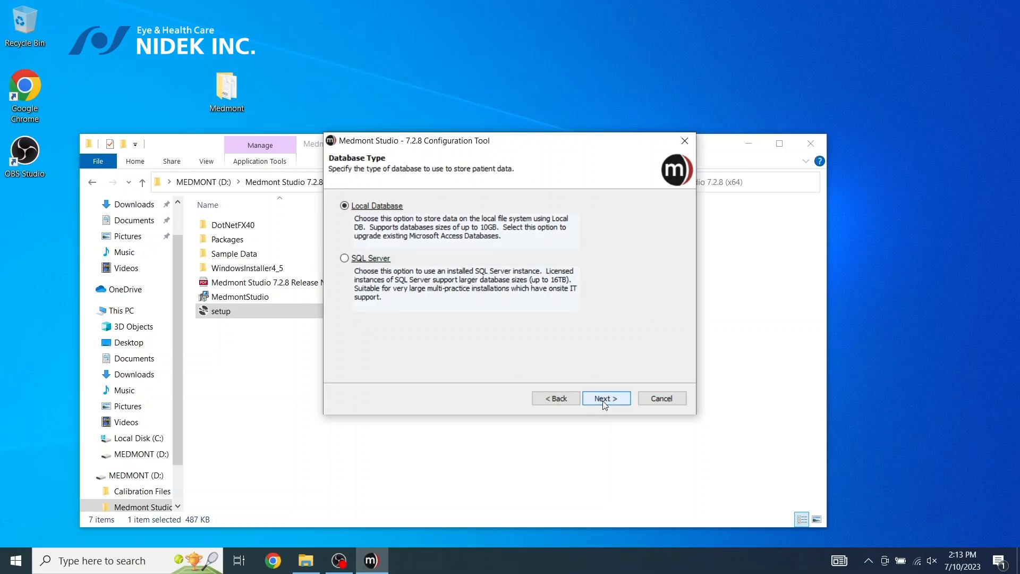
pyautogui.click(604, 404)
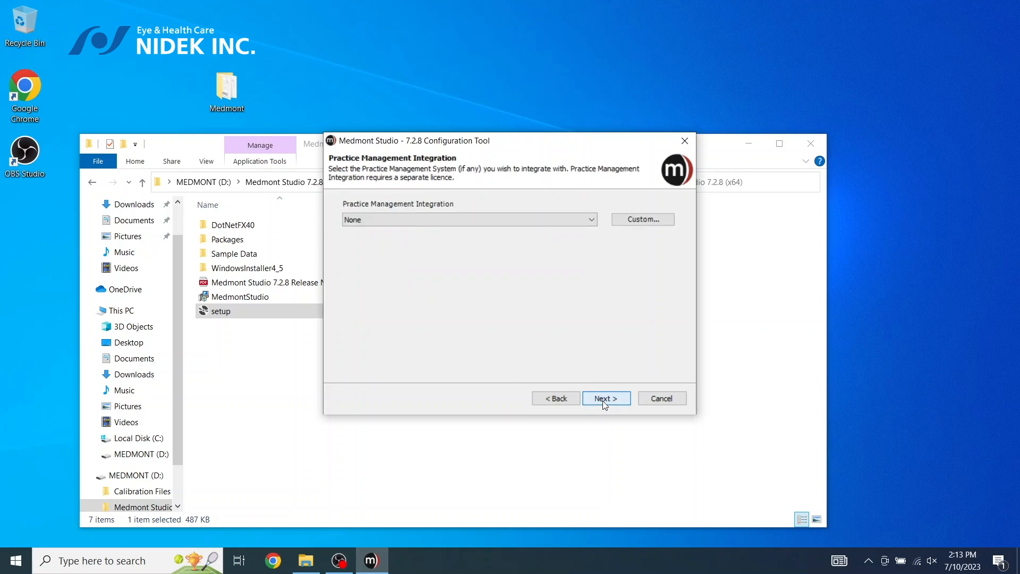
pyautogui.click(604, 403)
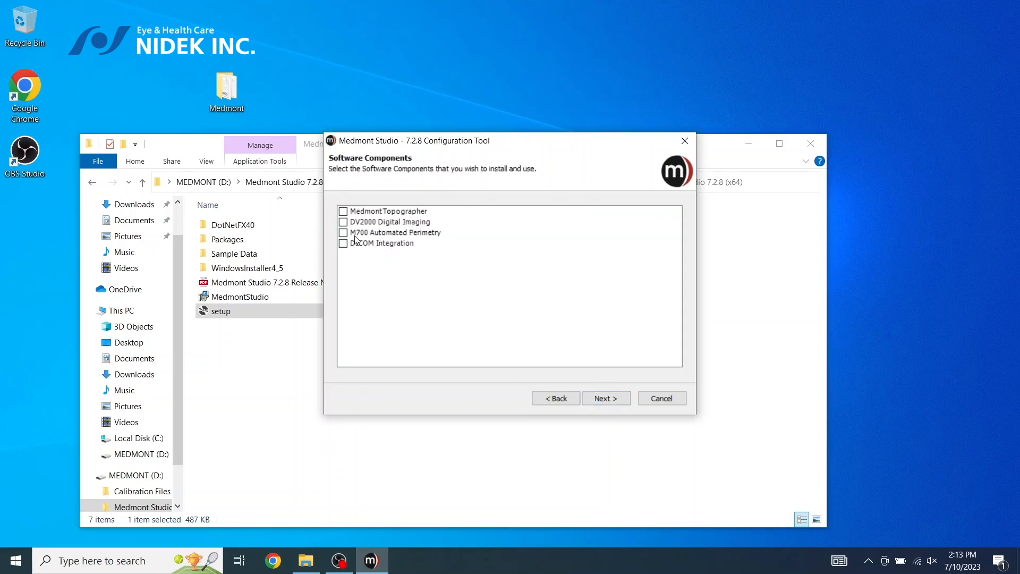
# Select the Medmont Topographer component and finish the configuration with Medmont Studio set to launch.
pyautogui.click(343, 211)
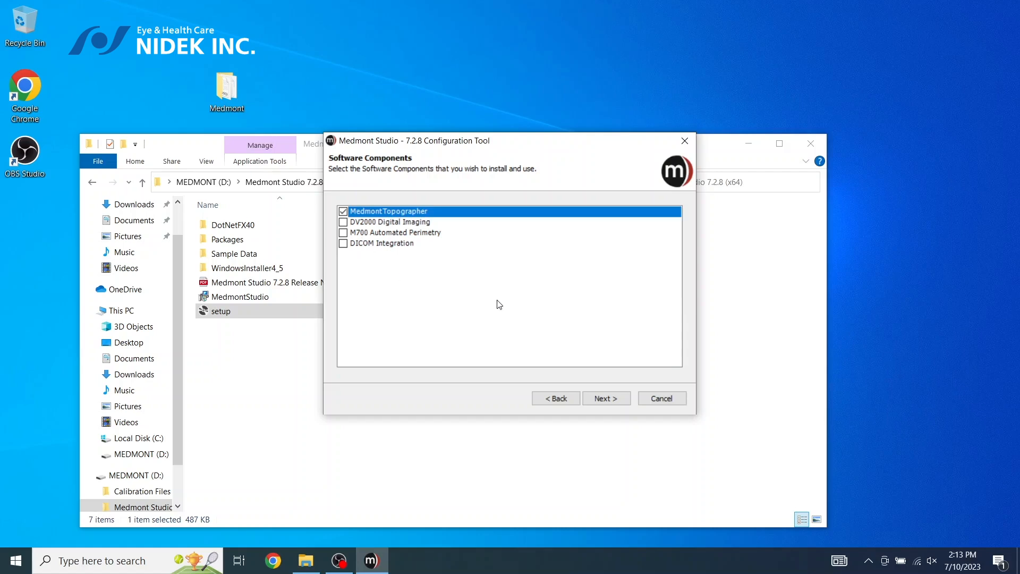
pyautogui.click(606, 399)
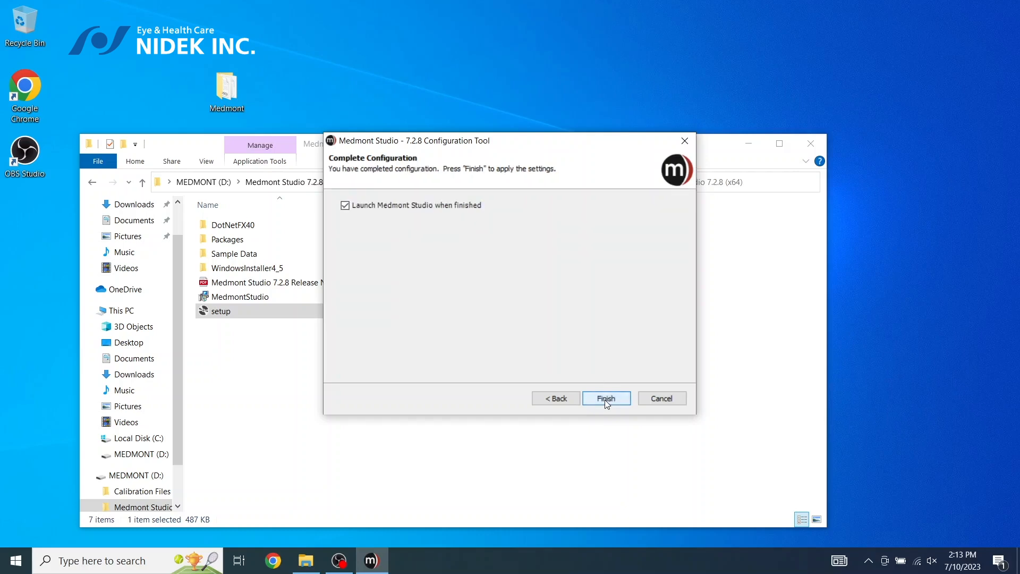
pyautogui.click(606, 399)
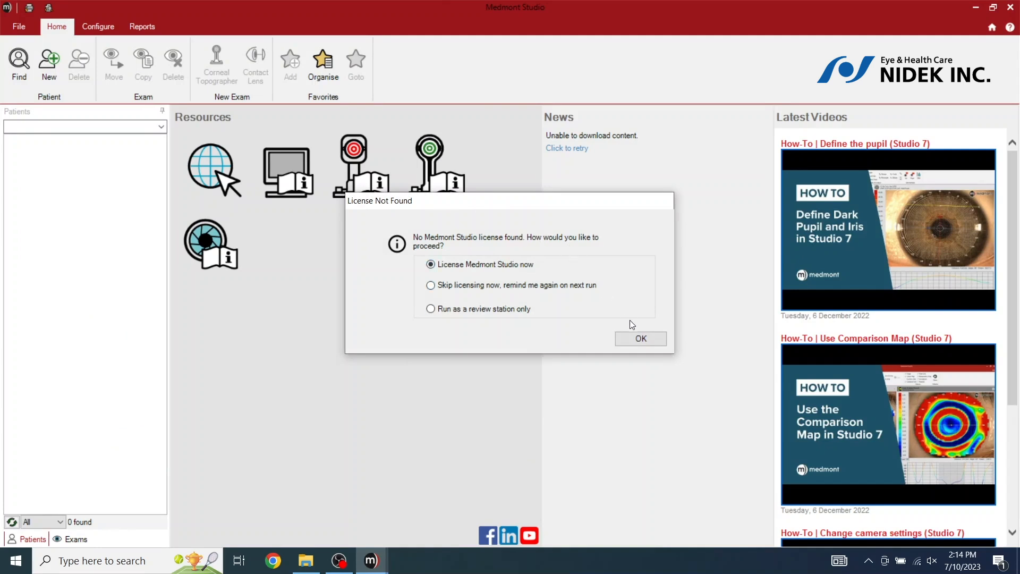
# Choose to license Medmont Studio now and open the license installation dialog from the Licence Manager.
pyautogui.click(642, 339)
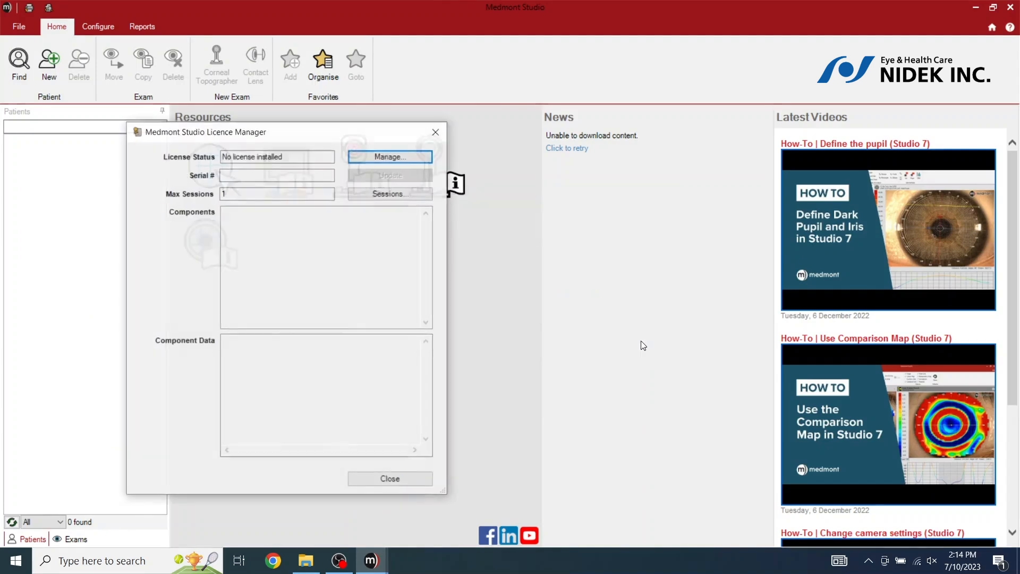
pyautogui.click(391, 158)
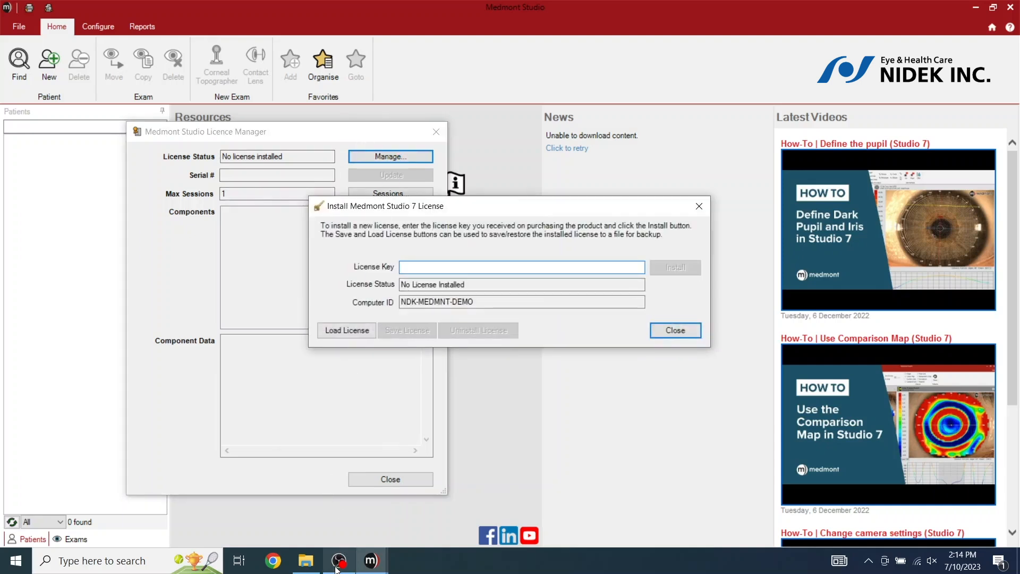
# Copy the license key from the License Key for Demo text file on the MEDMONT (D:) drive in File Explorer, and return to Medmont Studio.
pyautogui.moveTo(337, 569)
pyautogui.click(305, 560)
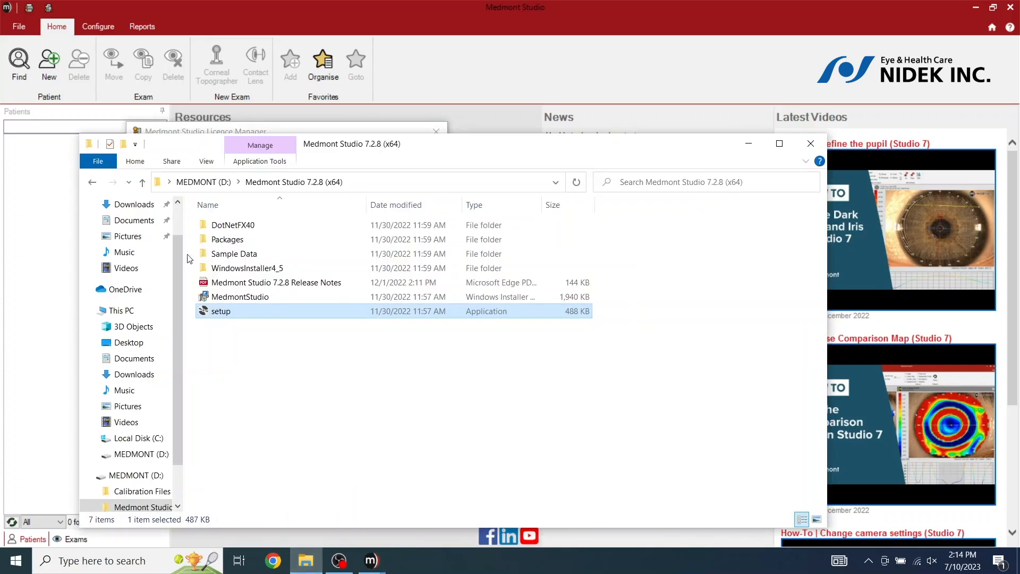
pyautogui.click(142, 183)
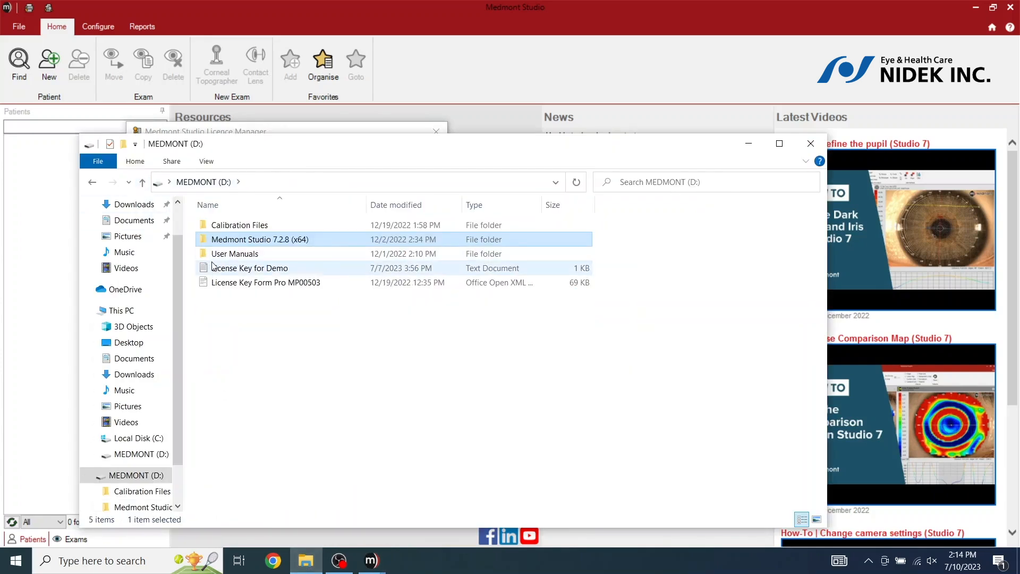
pyautogui.click(233, 269)
pyautogui.doubleClick(232, 270)
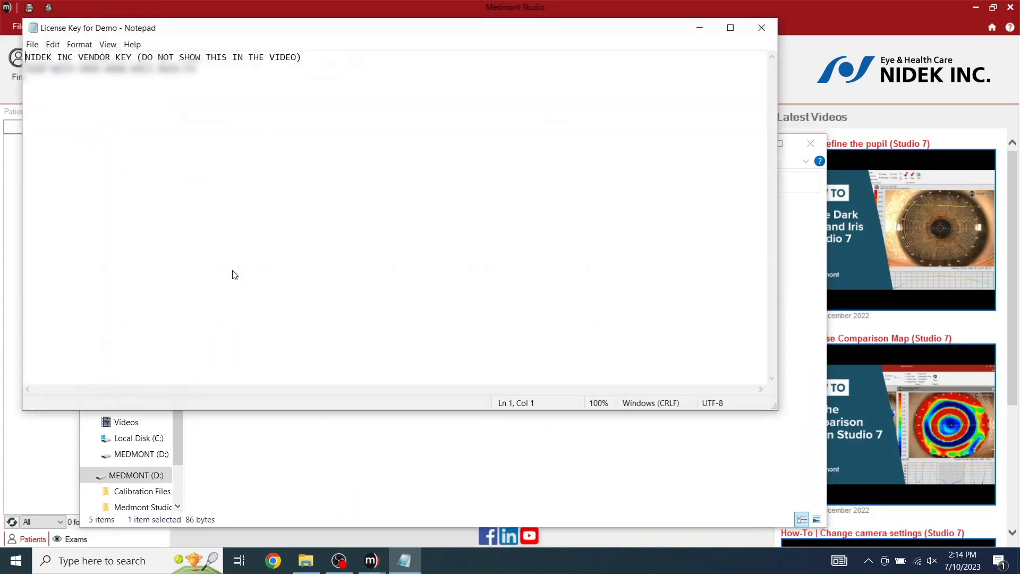
pyautogui.moveTo(25, 68); pyautogui.dragTo(195, 78)
pyautogui.rightClick(177, 69)
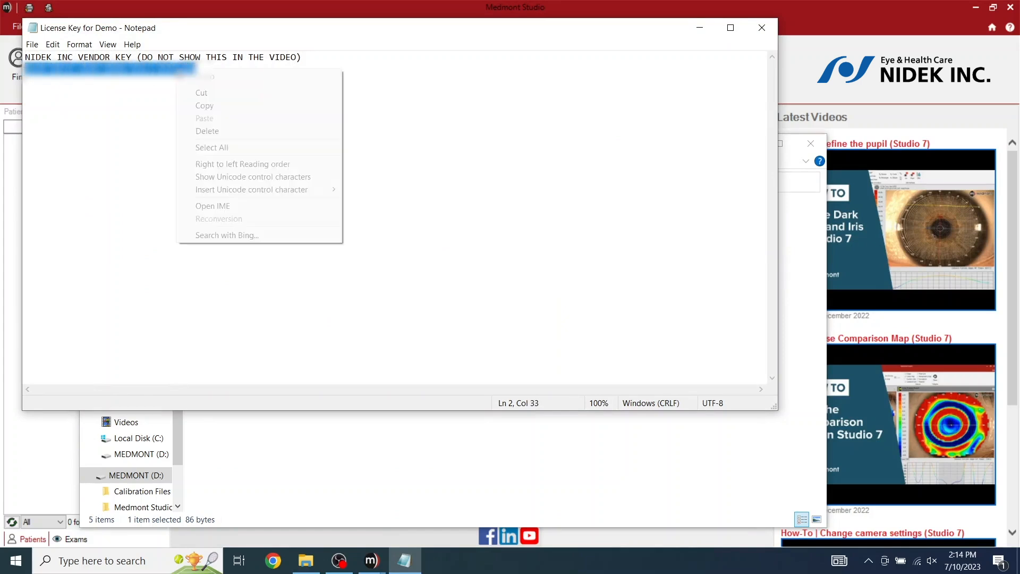
pyautogui.click(213, 105)
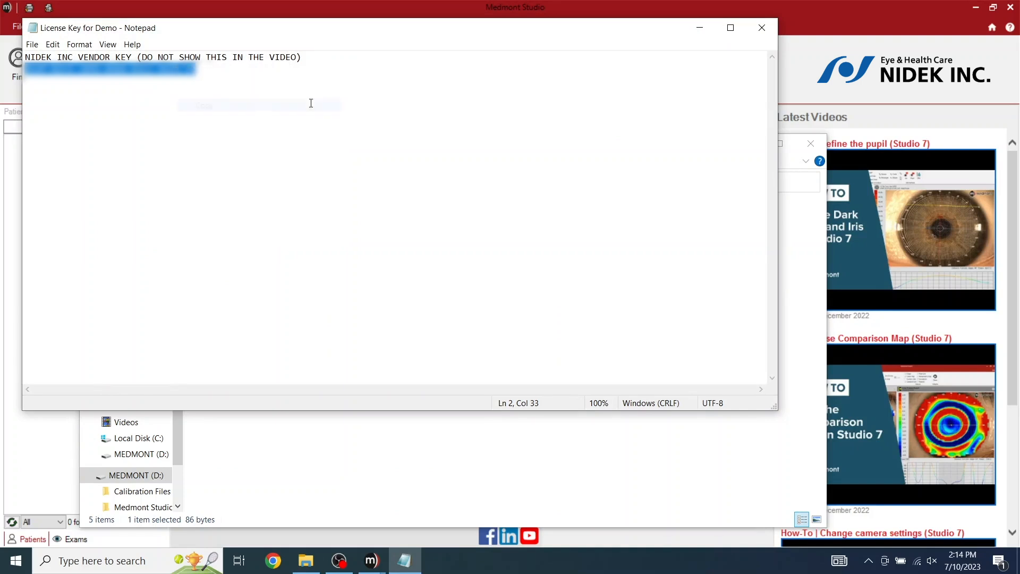
pyautogui.click(699, 28)
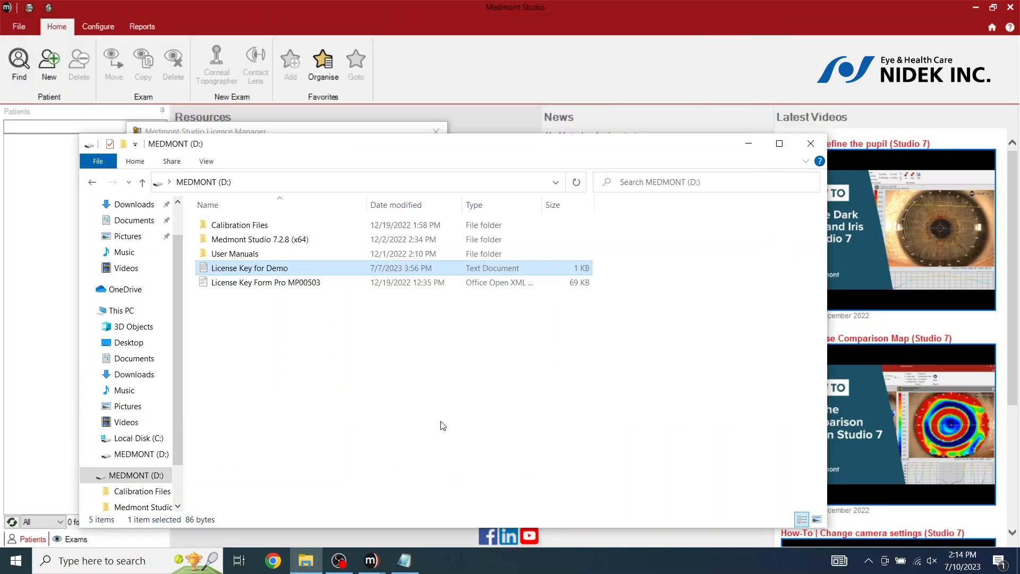
pyautogui.click(810, 143)
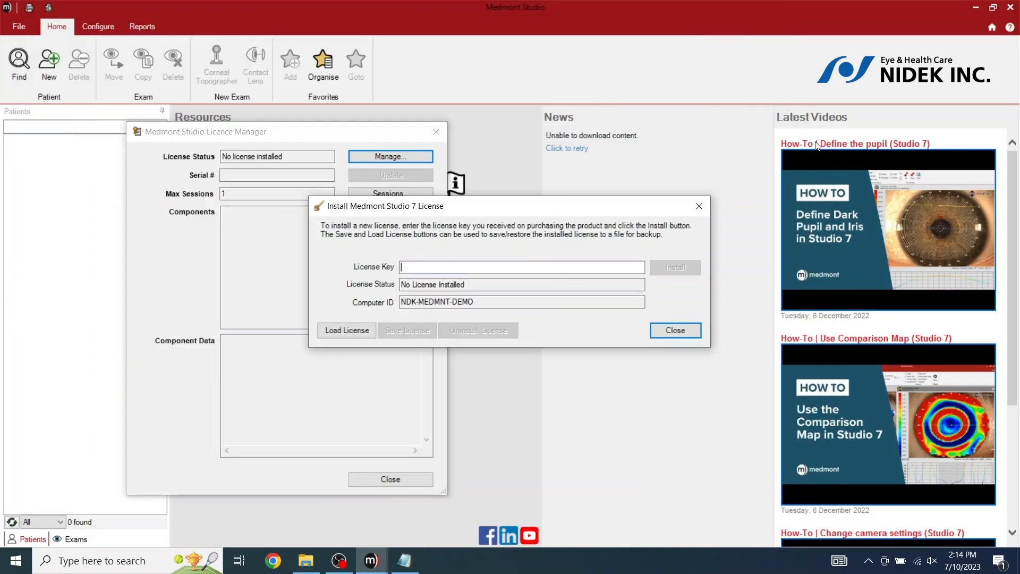
# Paste the license key into the License Key field, install the license, and close the Licence Manager.
pyautogui.rightClick(415, 267)
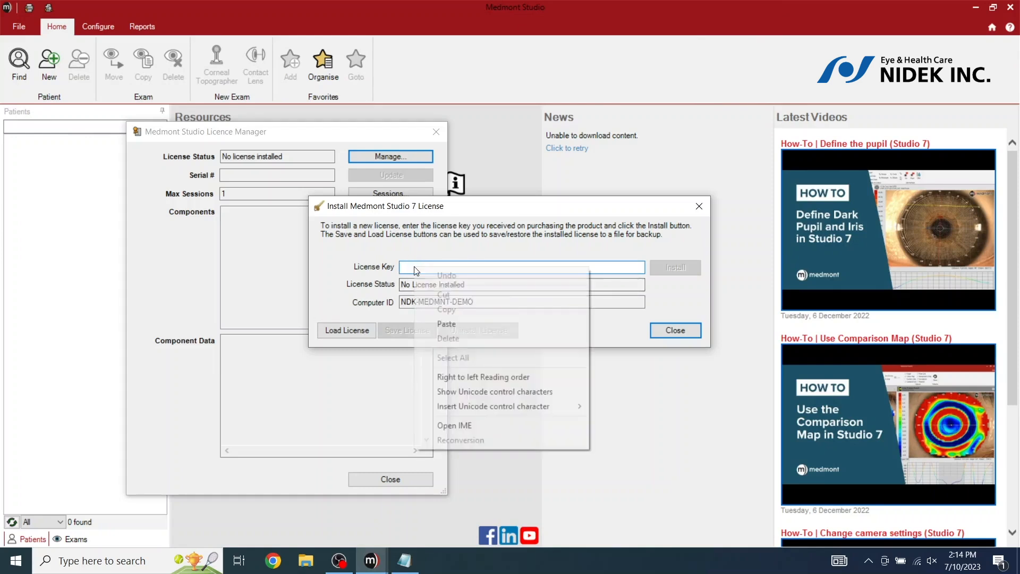
pyautogui.click(451, 324)
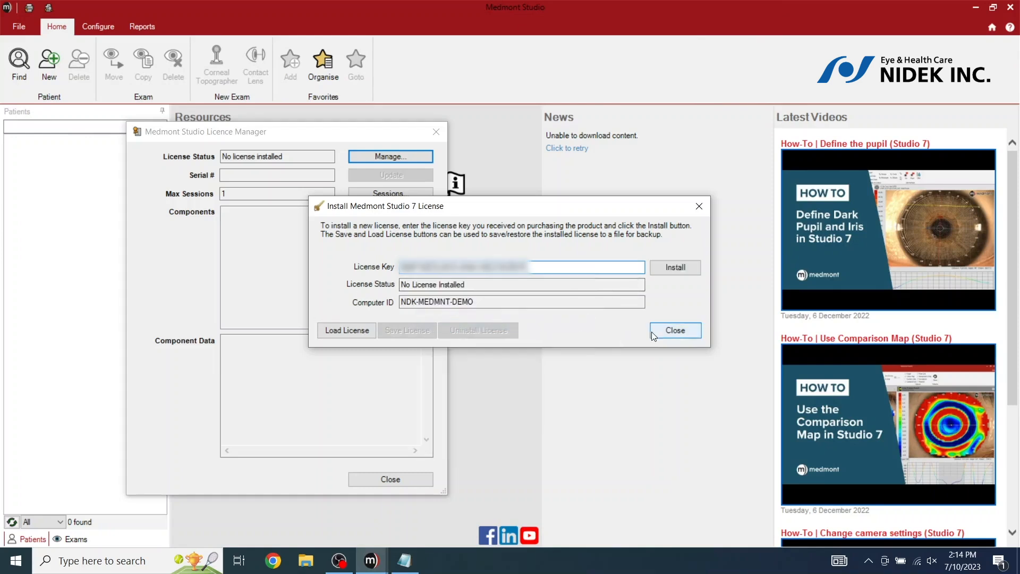
pyautogui.click(684, 275)
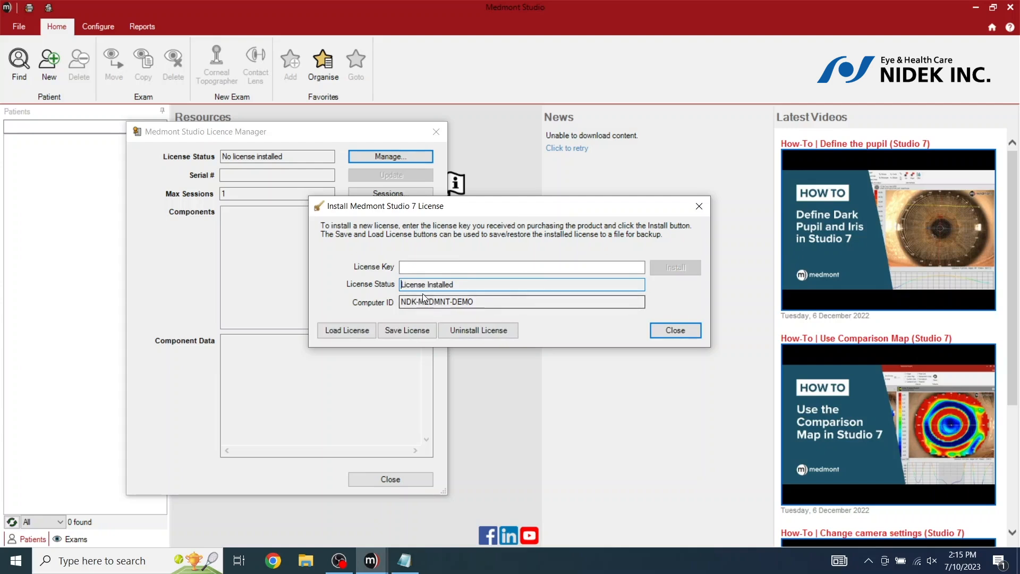
pyautogui.click(680, 330)
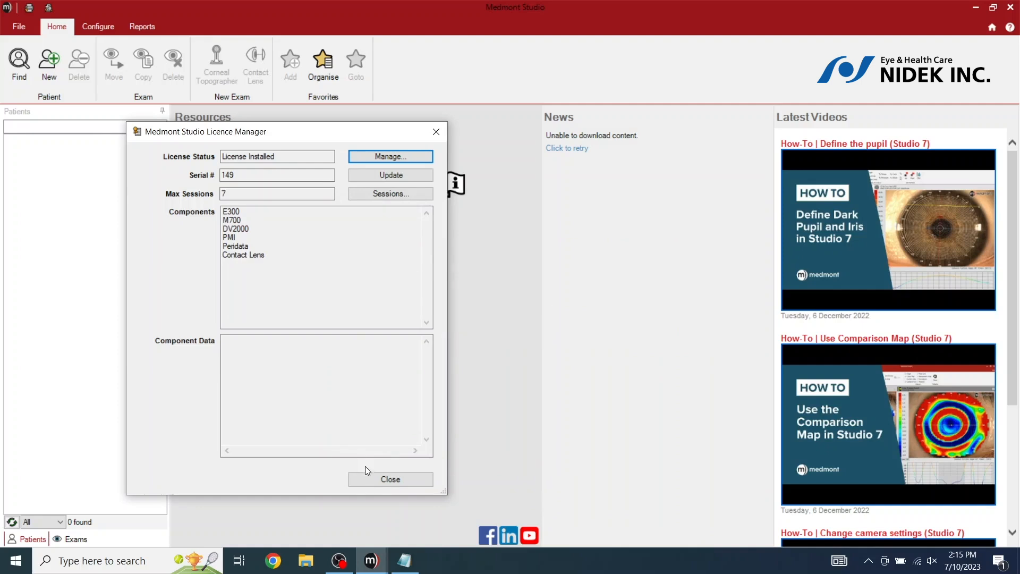
pyautogui.click(387, 478)
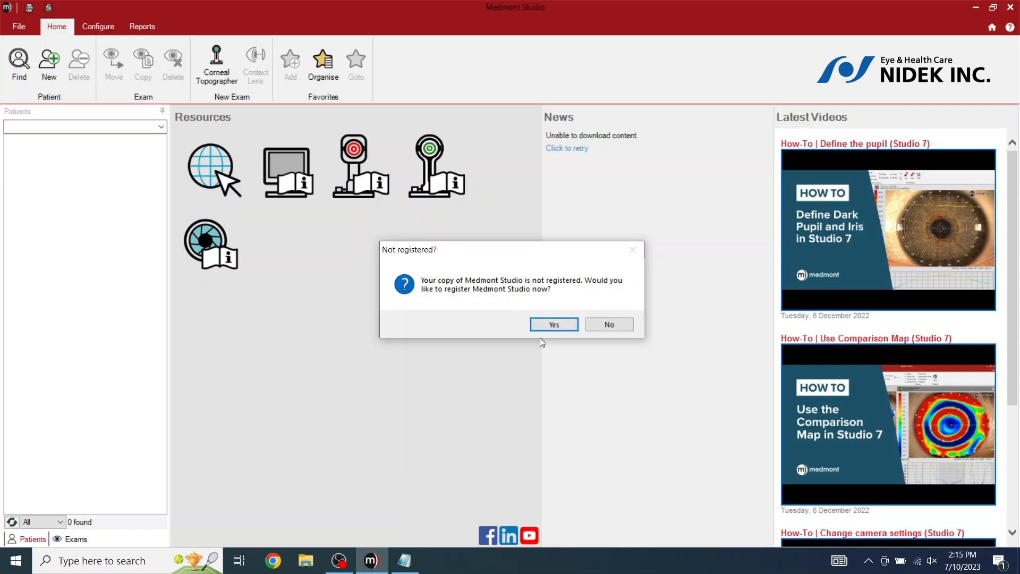
# Open the product registration form from the registration prompt, and cancel it without registering.
pyautogui.click(554, 324)
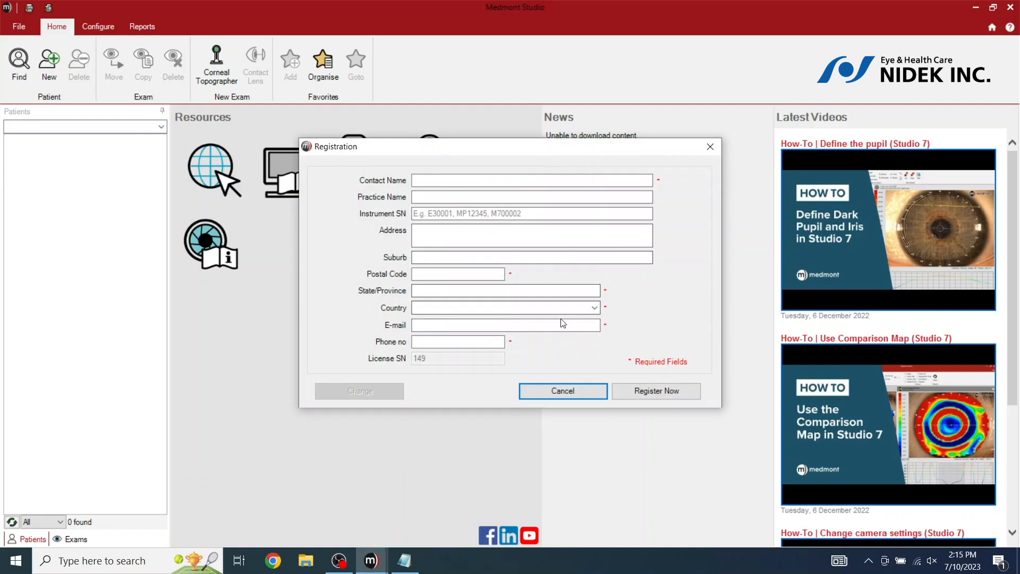
pyautogui.click(587, 390)
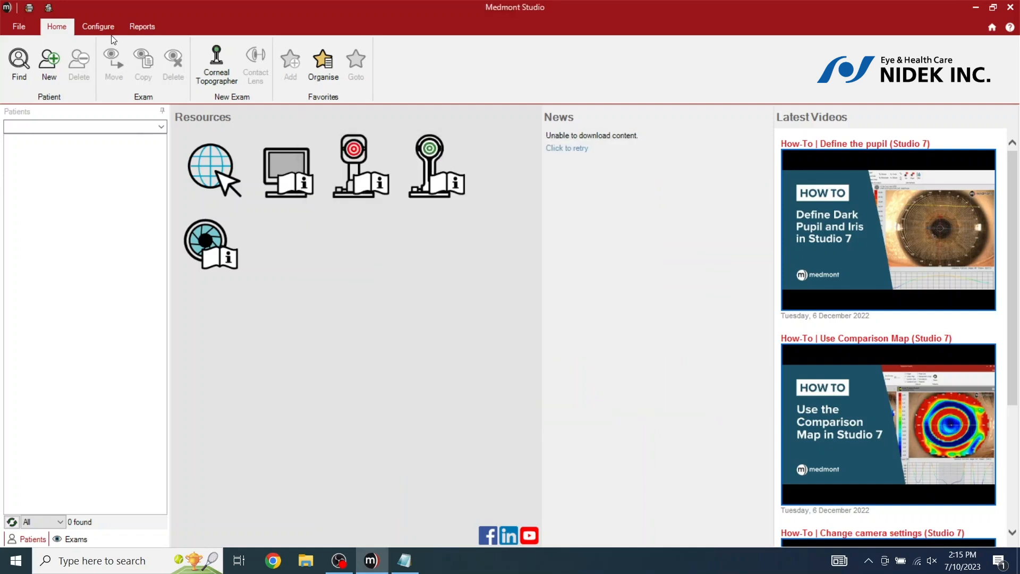
# Start the topographer instrument calibration and enter the instrument's serial number.
pyautogui.click(98, 25)
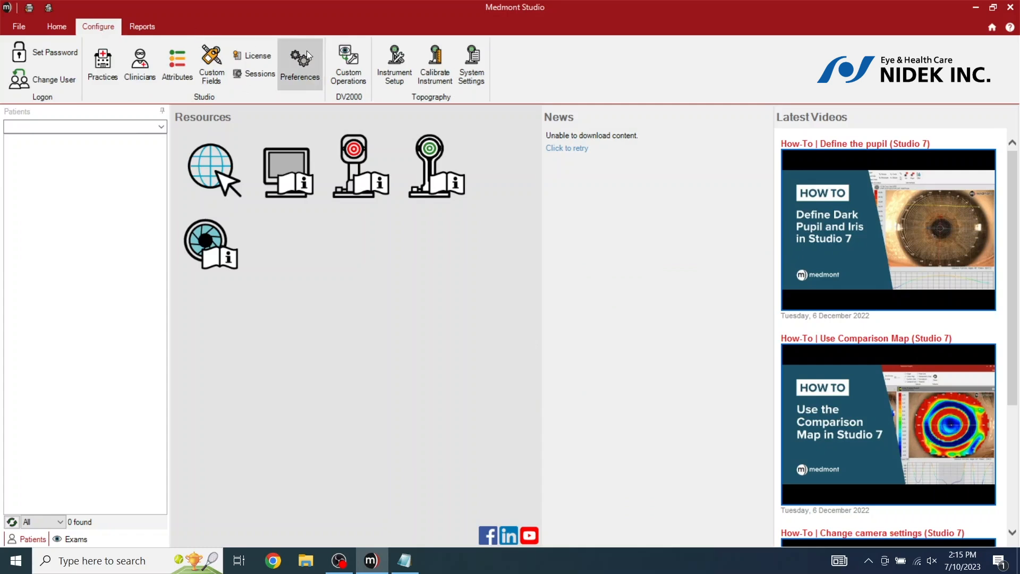
pyautogui.click(440, 74)
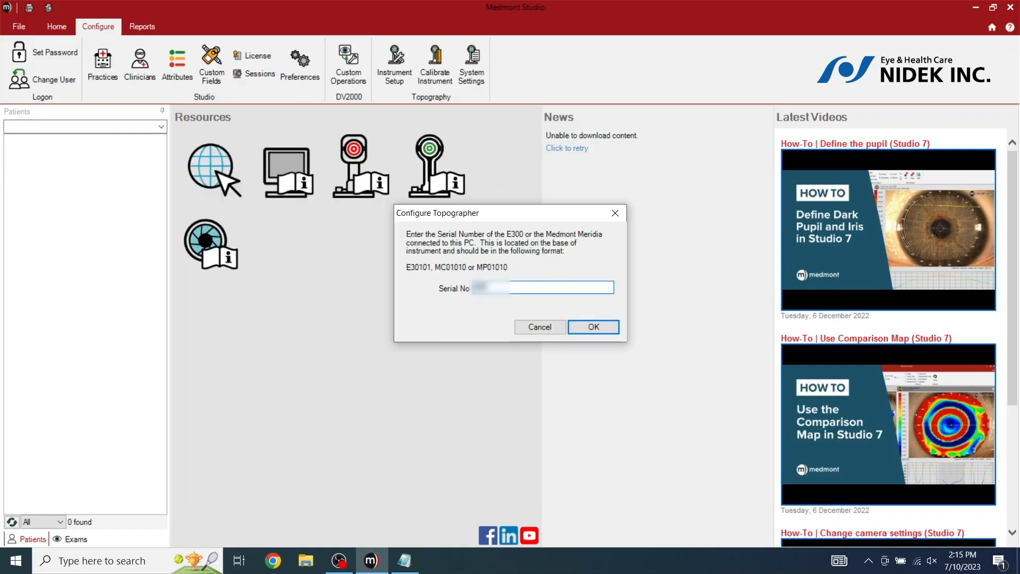
pyautogui.write('01010')
pyautogui.click(596, 327)
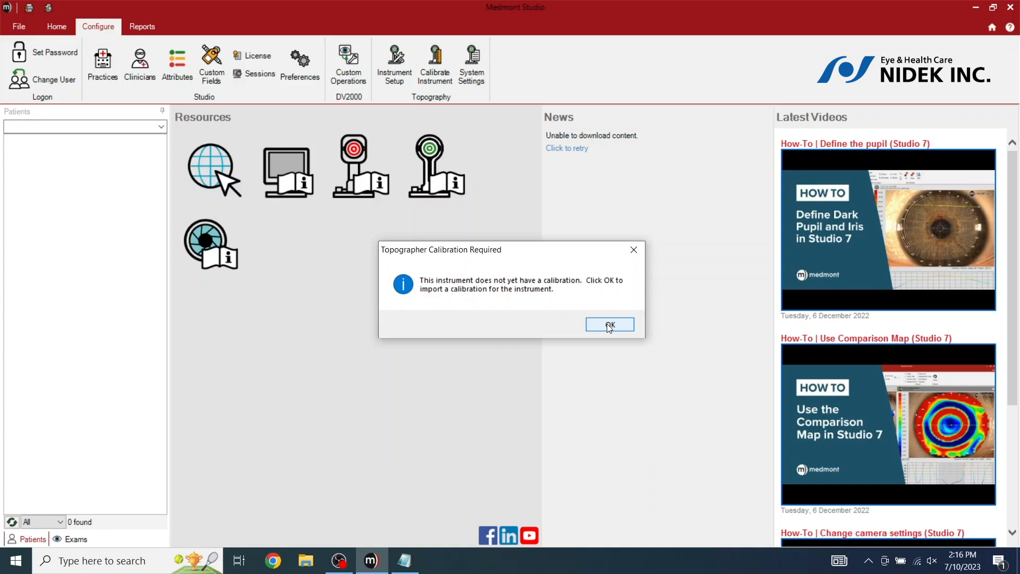
# Import the topographer calibration file MP00503v1.ecf from the Calibration Files folder on the MEDMONT (D:) drive.
pyautogui.click(607, 324)
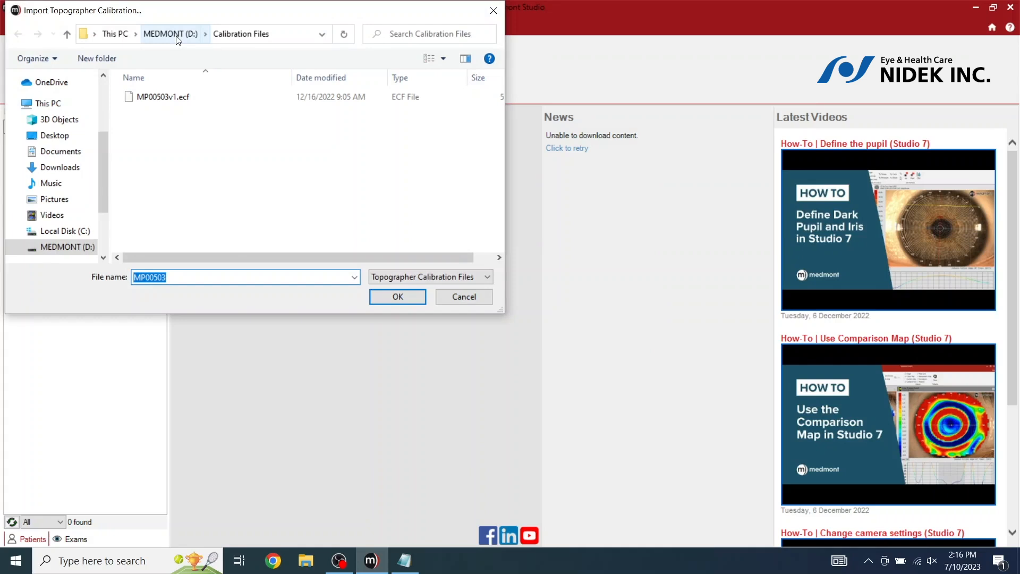
pyautogui.click(157, 102)
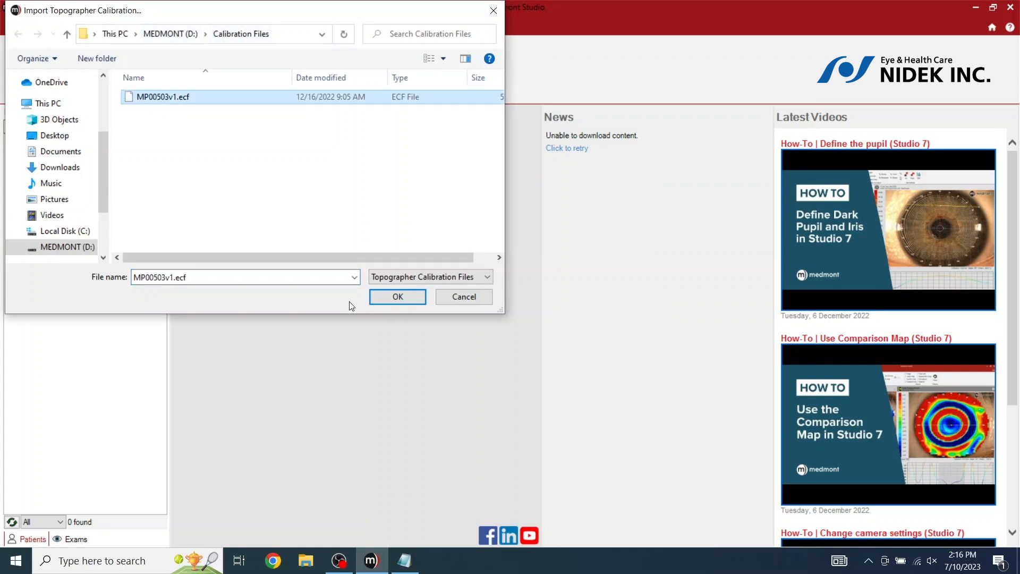
pyautogui.click(410, 296)
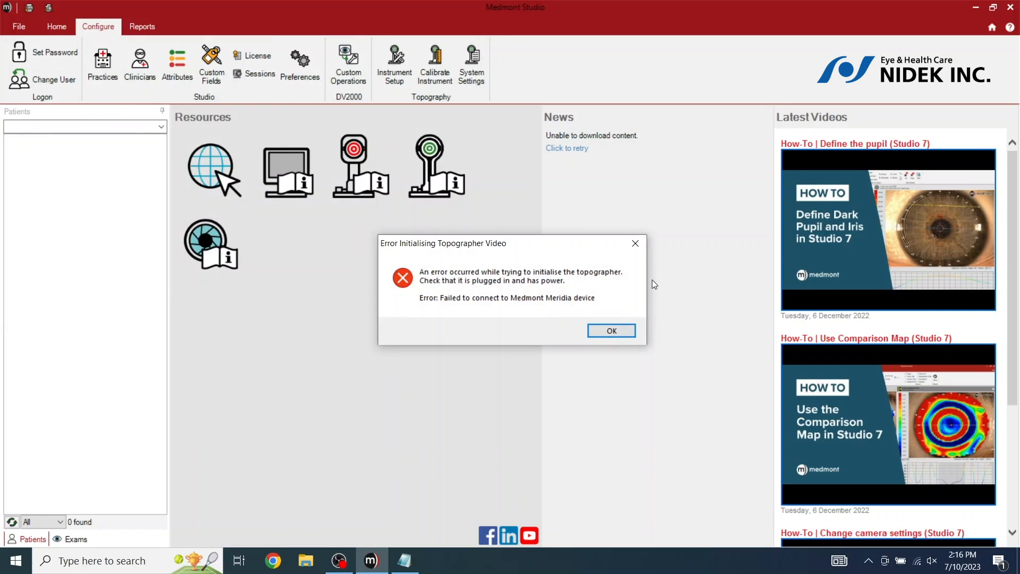
pyautogui.click(611, 331)
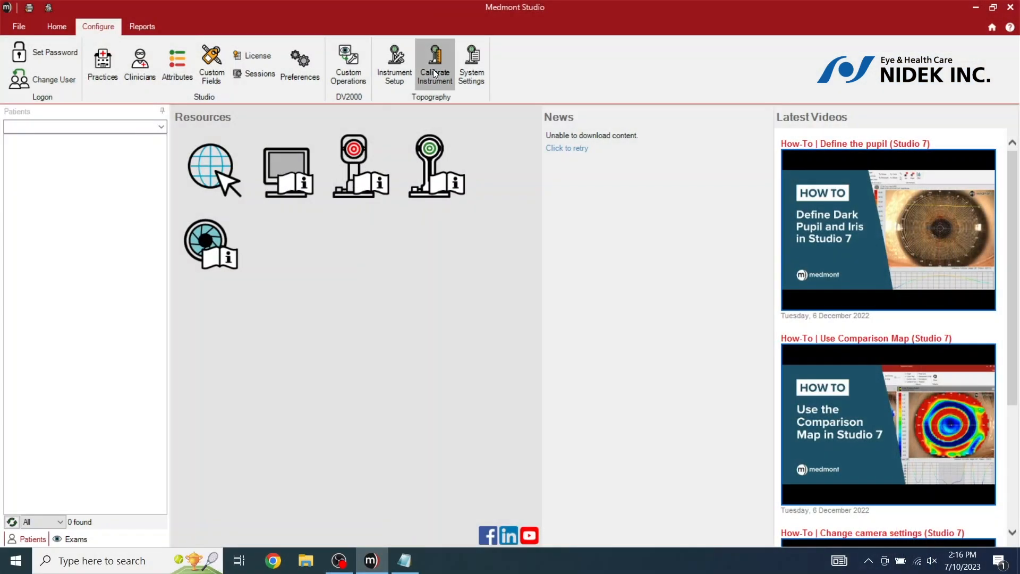
# Restart the instrument calibration and submit the connected topographer's serial number to open the calibration wizard.
pyautogui.click(433, 69)
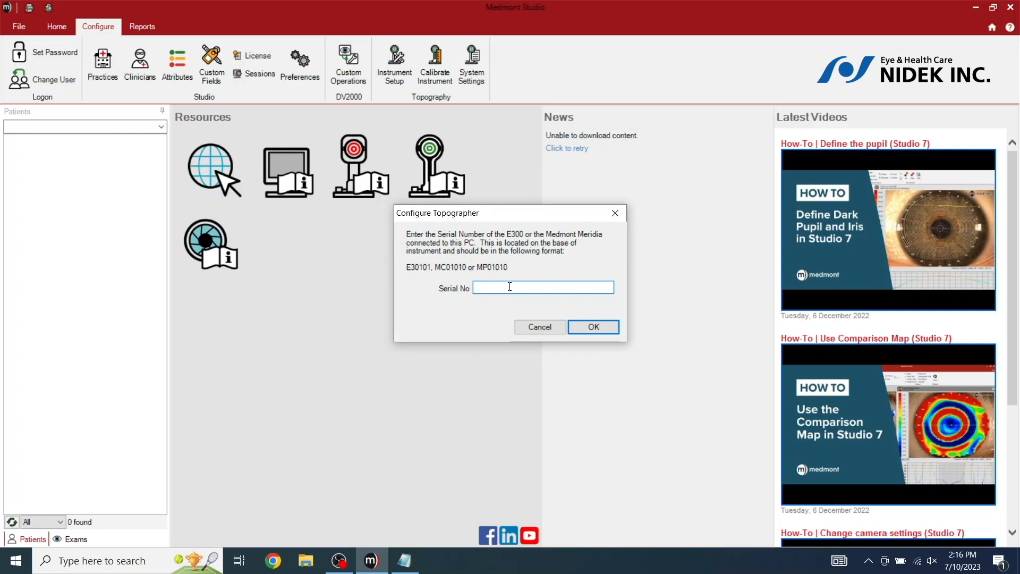
pyautogui.write('MP0101')
pyautogui.click(593, 327)
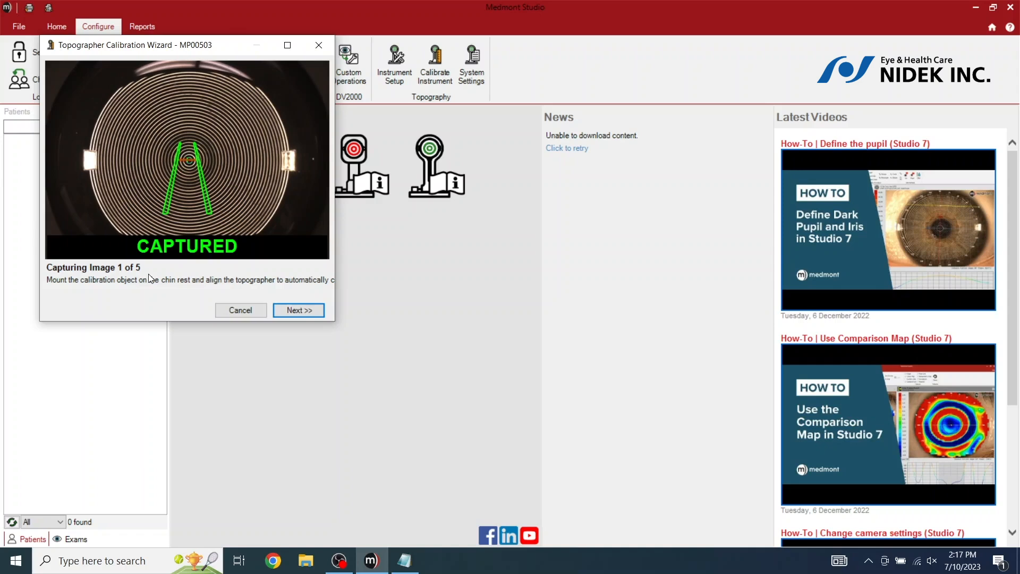
# Capture the five calibration object images and complete a Quick Recalibration, choosing to use the current calibration.
pyautogui.click(297, 306)
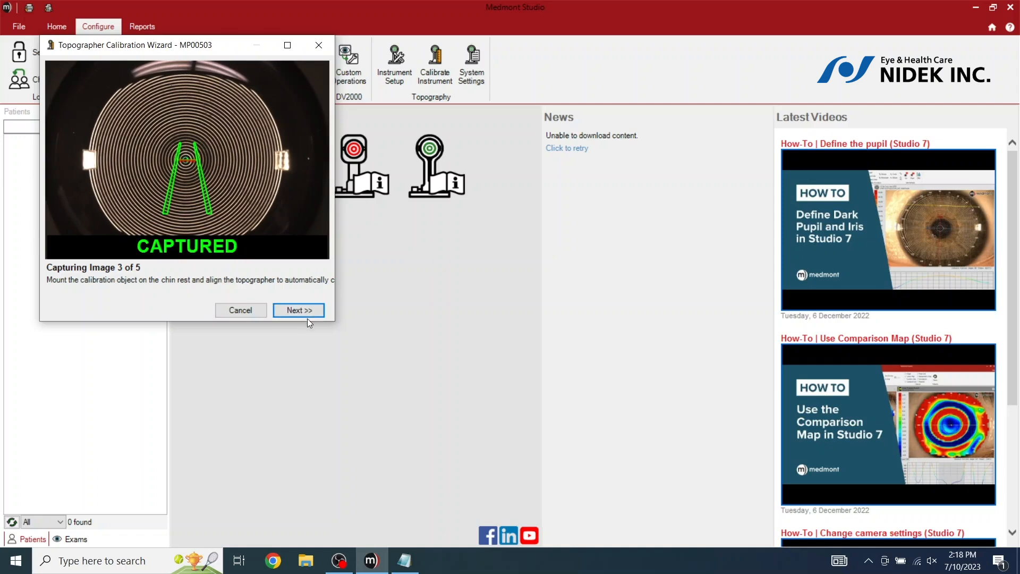
pyautogui.click(308, 311)
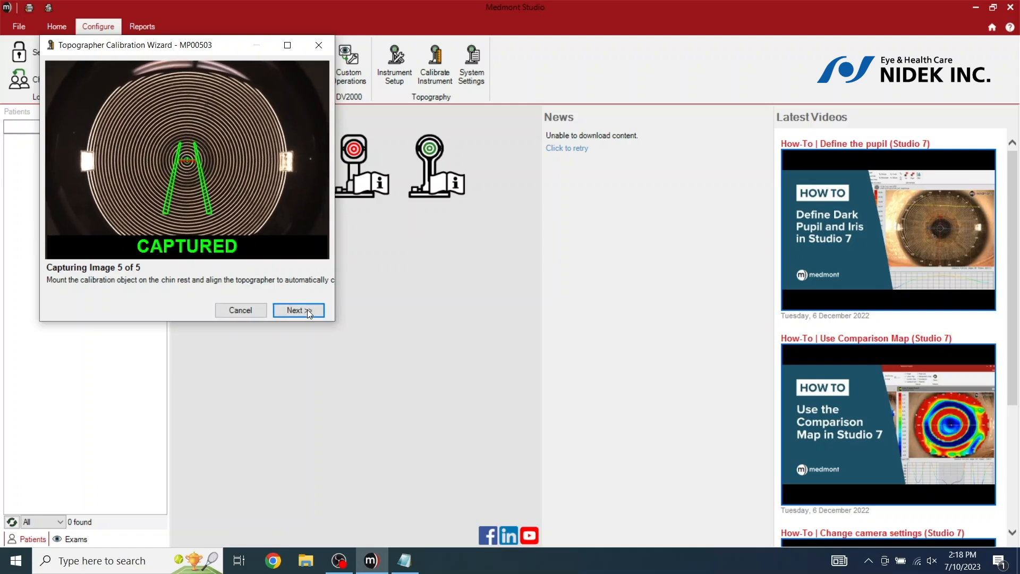
pyautogui.click(307, 309)
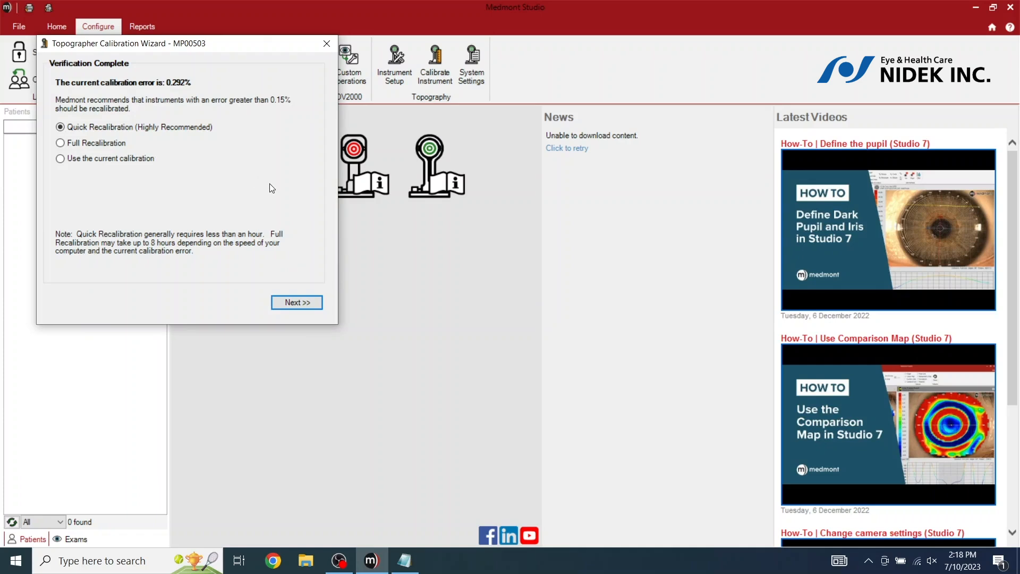
pyautogui.click(304, 302)
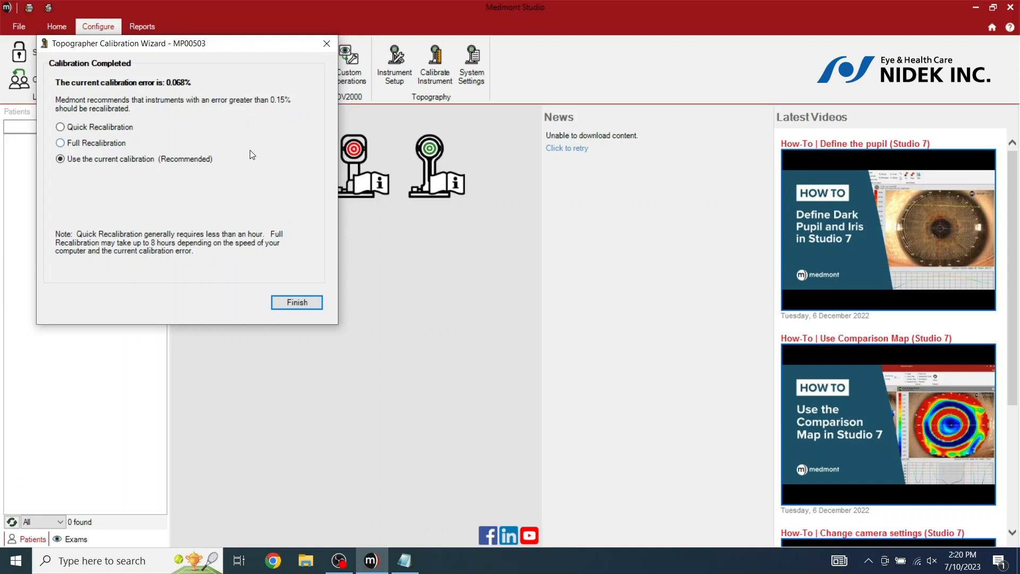
pyautogui.click(297, 302)
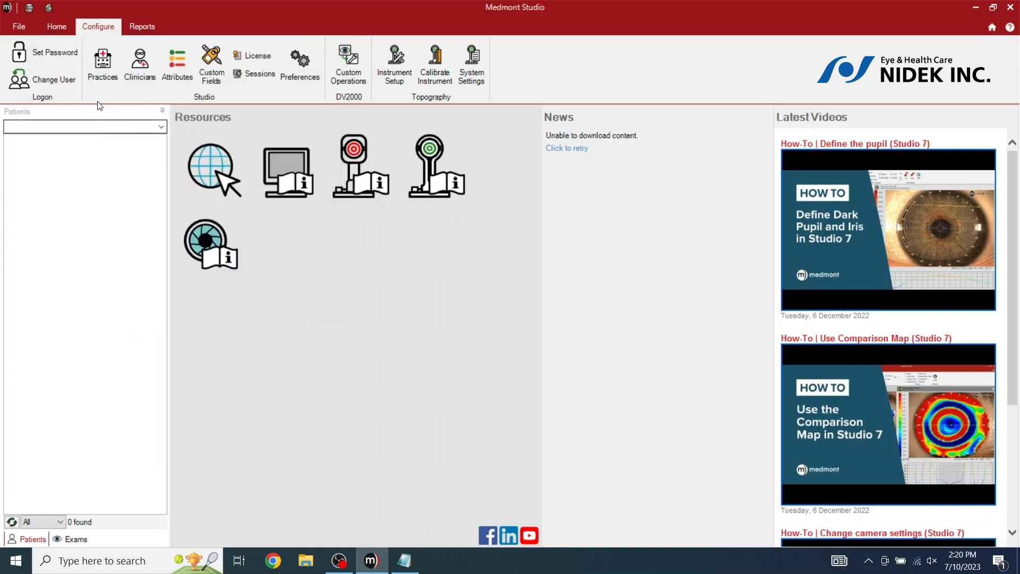
# Start a new Corneal Topographer exam and create a practice named nidek as this PC's default practice.
pyautogui.click(58, 27)
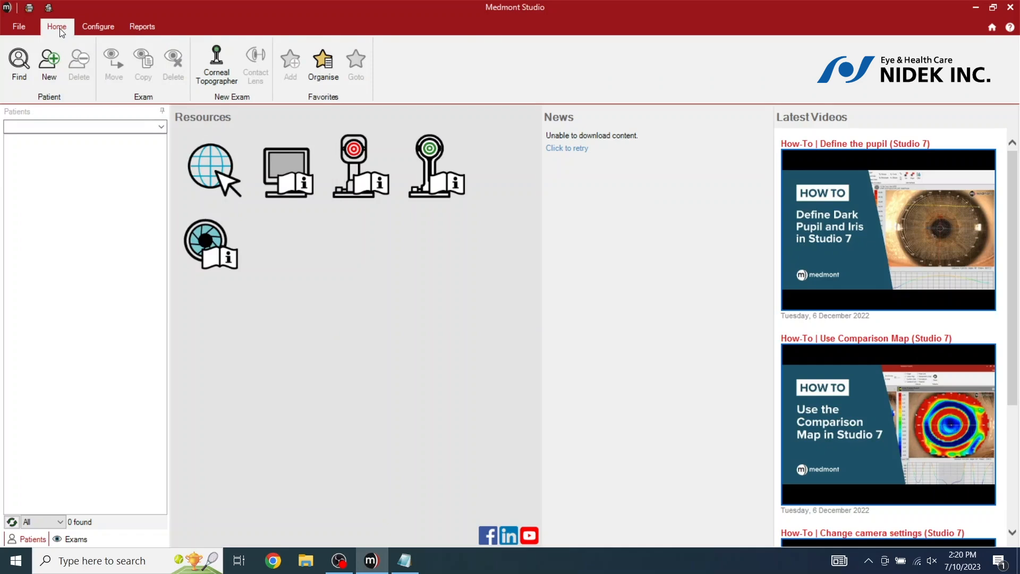
pyautogui.click(222, 71)
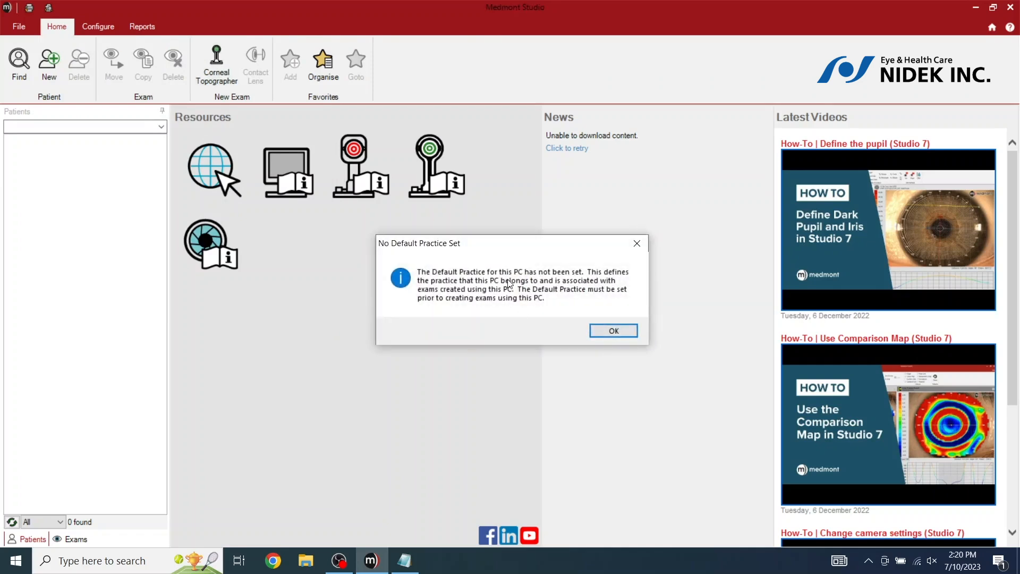
pyautogui.click(614, 332)
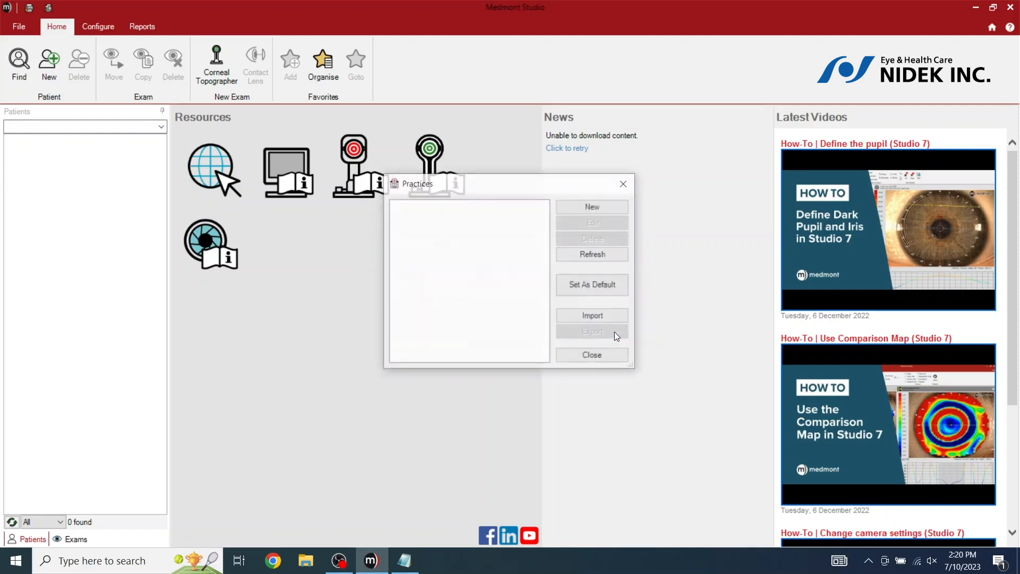
pyautogui.click(601, 207)
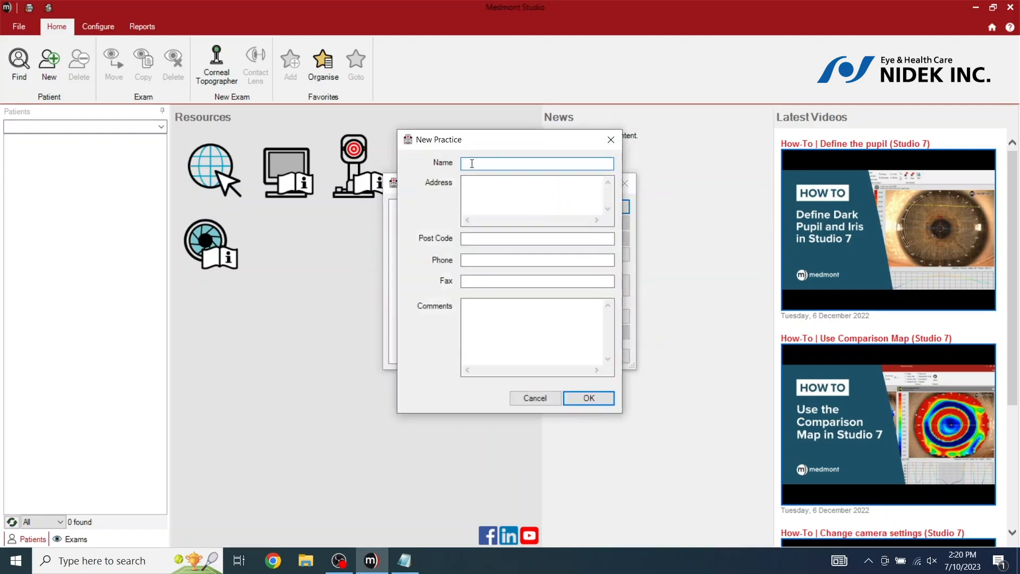
pyautogui.write('nidek')
pyautogui.click(597, 398)
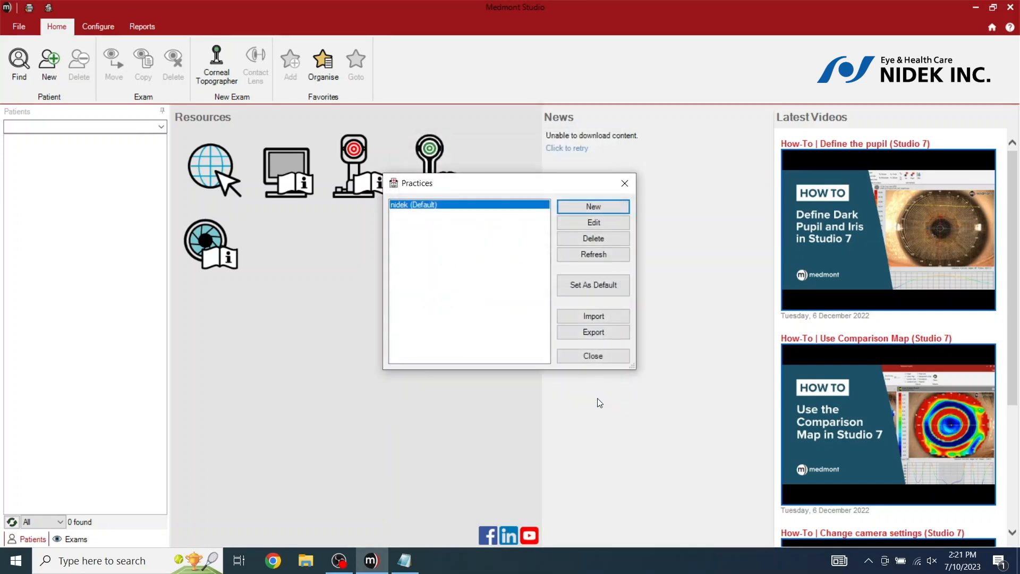
pyautogui.click(593, 356)
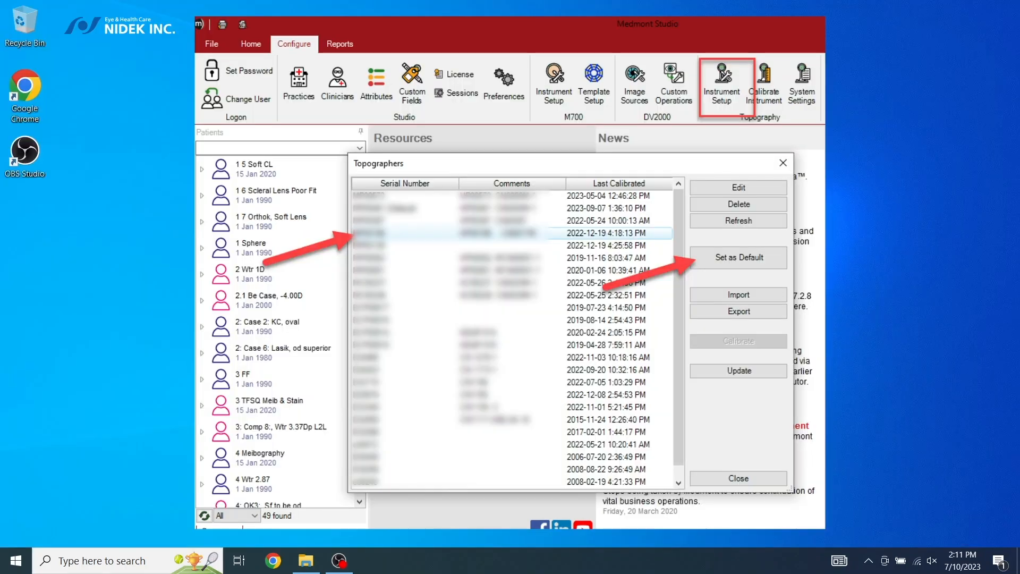